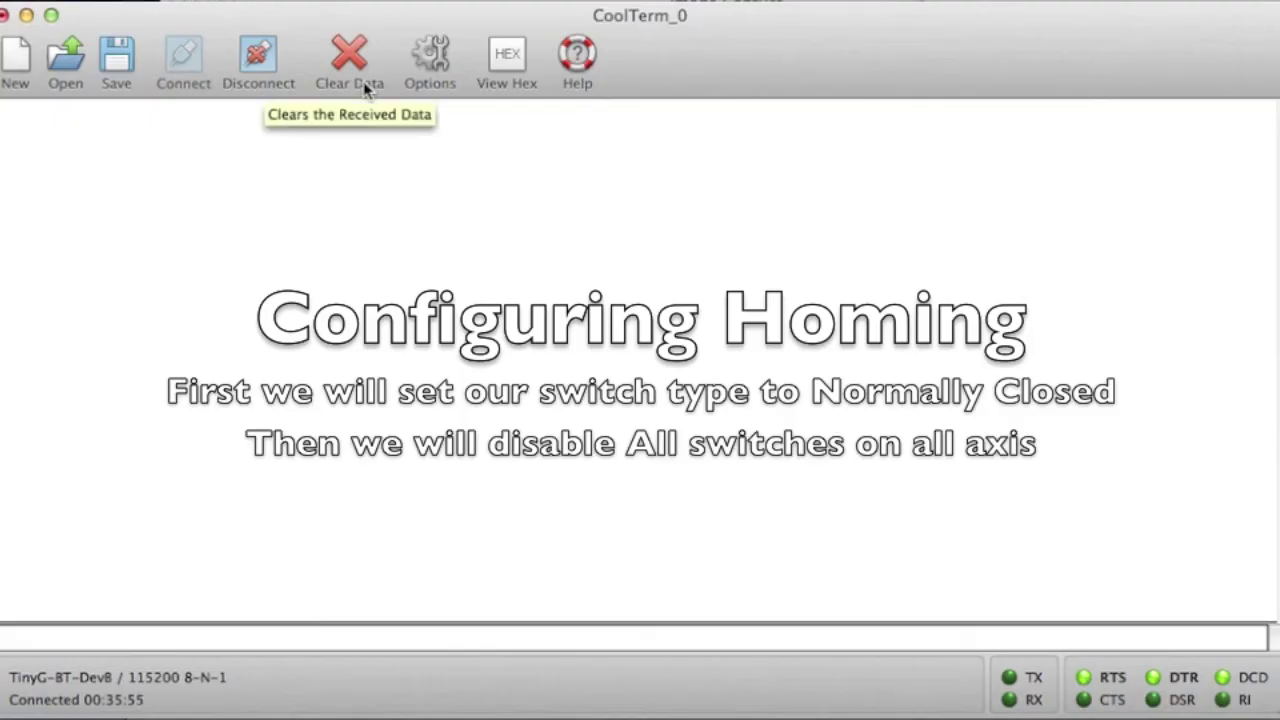
Query the TinyG switch type with $st and set it to 1 for normally closed switches
text($st)
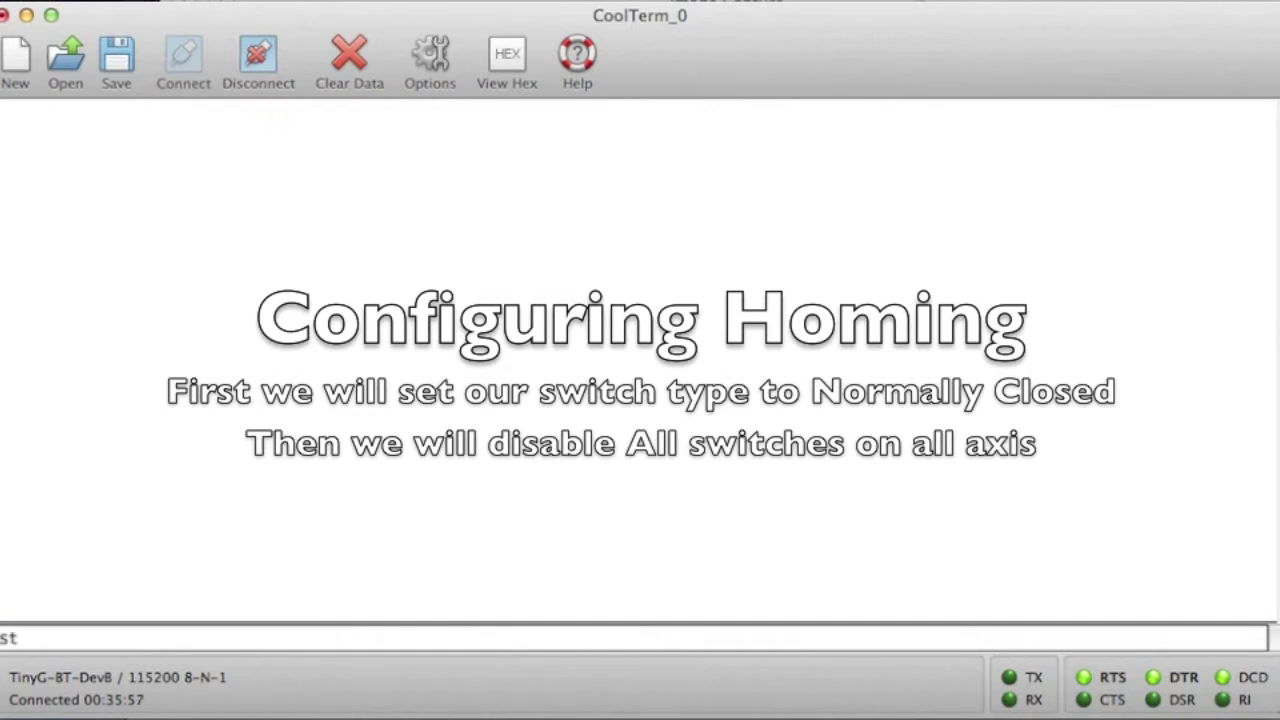
key(Return)
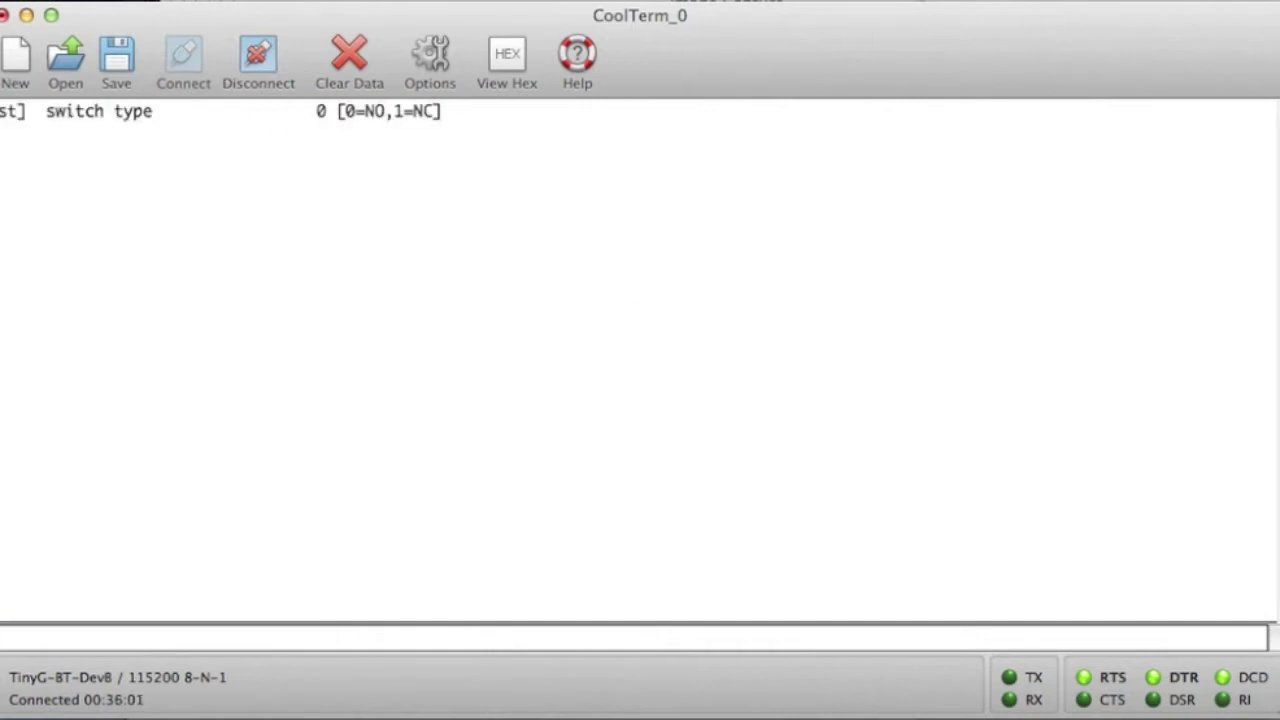
text($st=1)
key(Return)
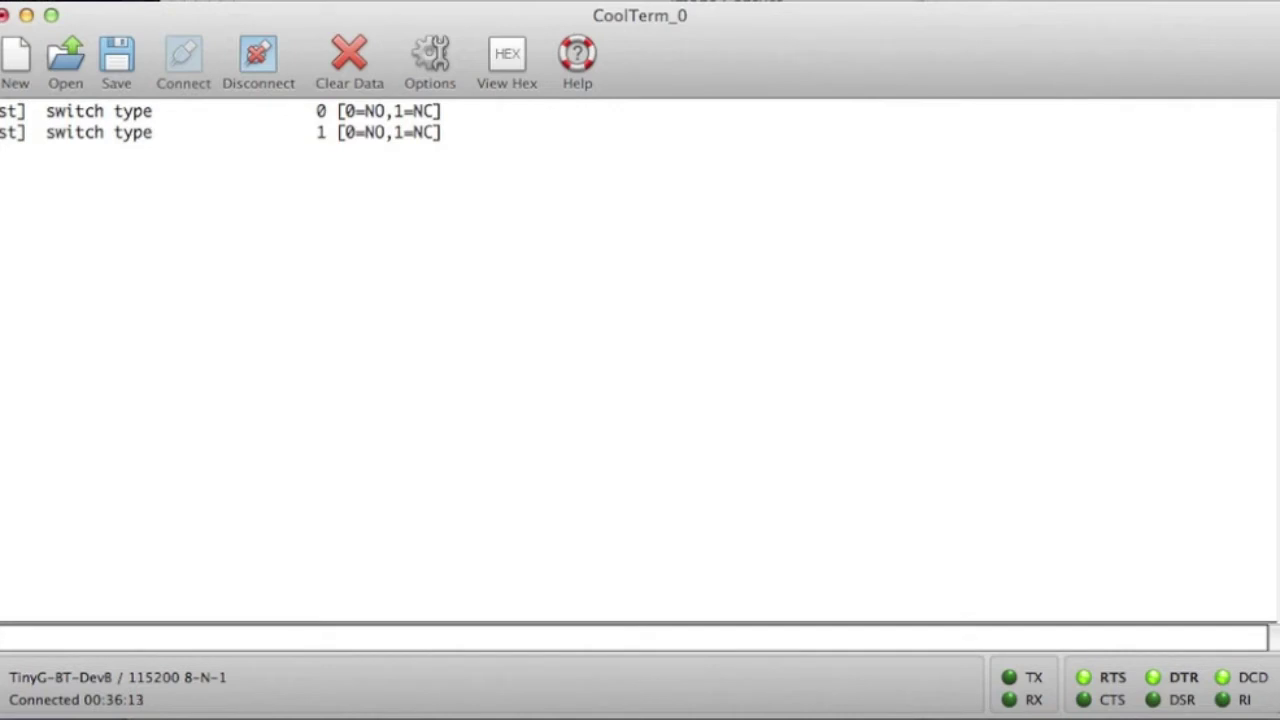
Disable the A axis minimum and maximum switches by setting asn and asx to 0
text($asn=0)
key(Return)
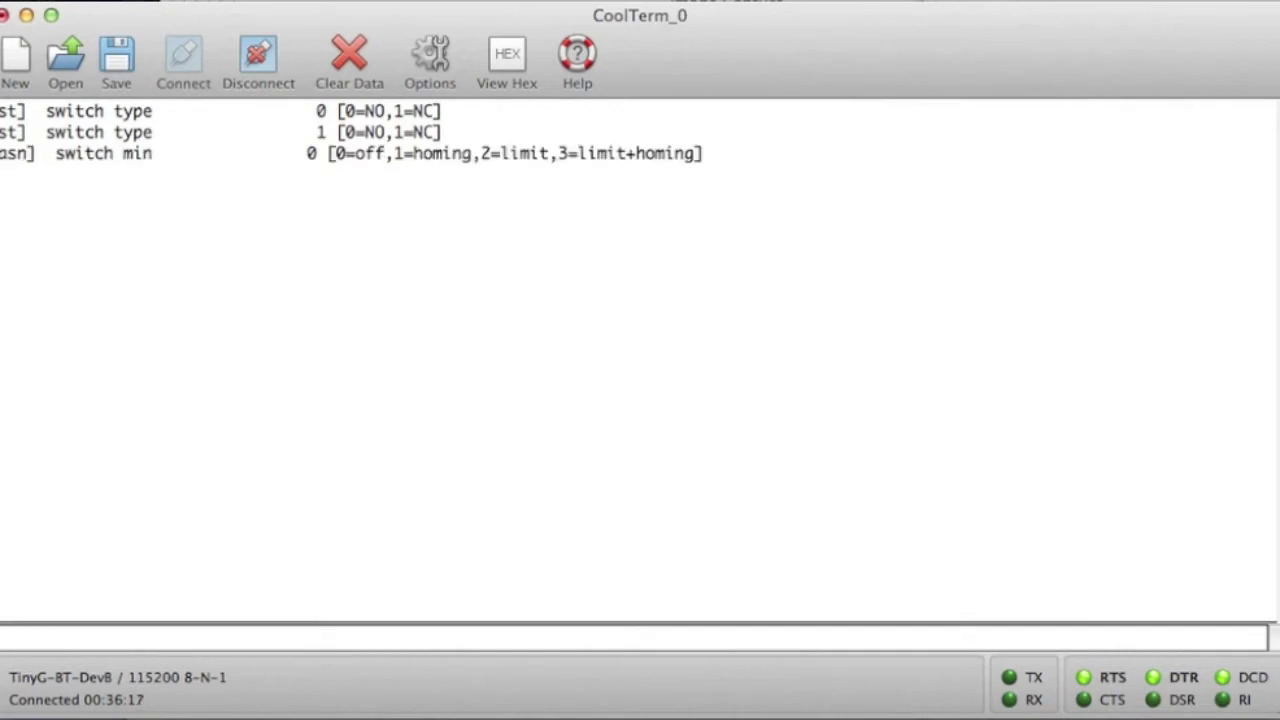
text($a)
text(sx=0)
key(Return)
Disable the Y axis minimum and maximum switches by setting ysn and ysx to 0
text($ysn=0)
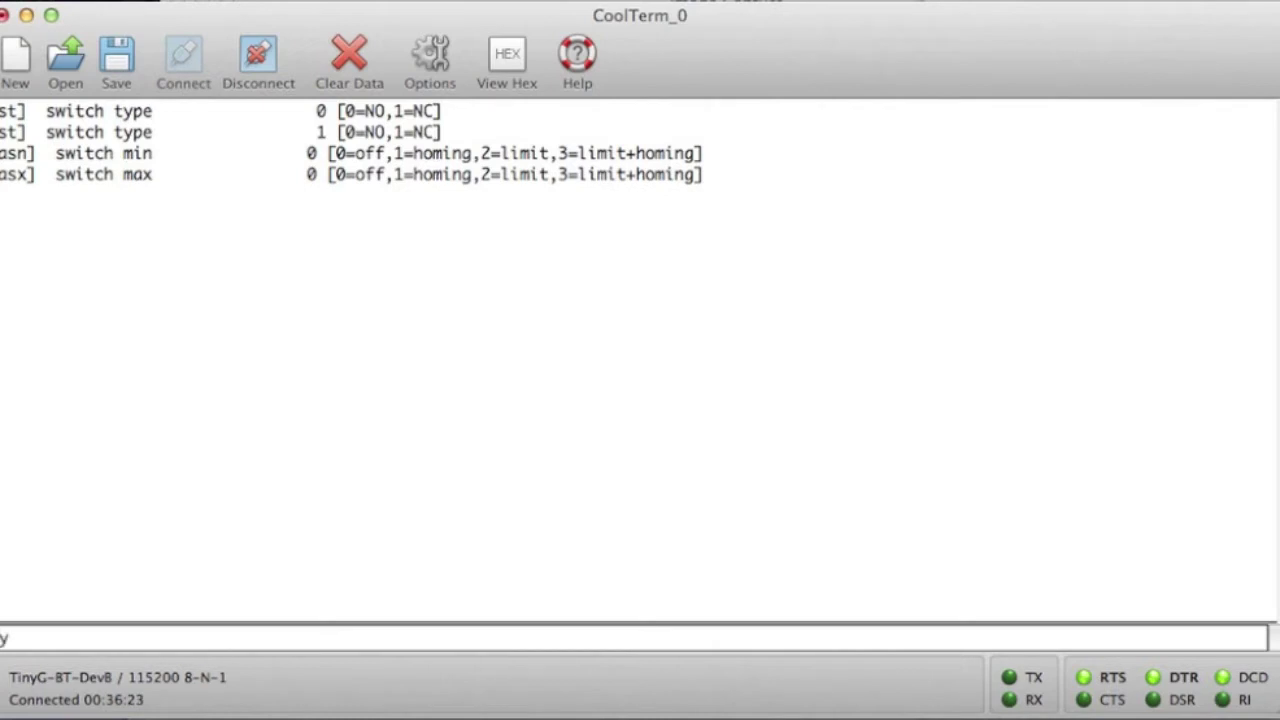
key(Return)
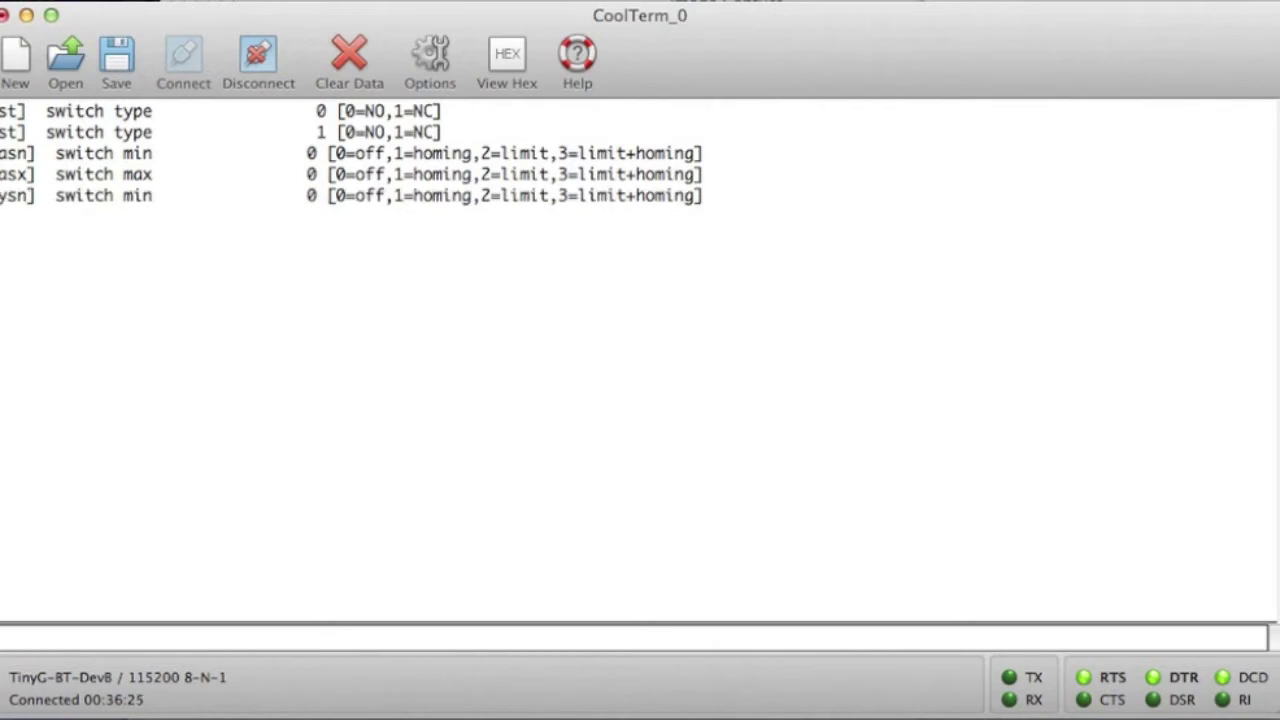
text($ysx=0)
key(BackSpace)
text(-0)
key(Return)
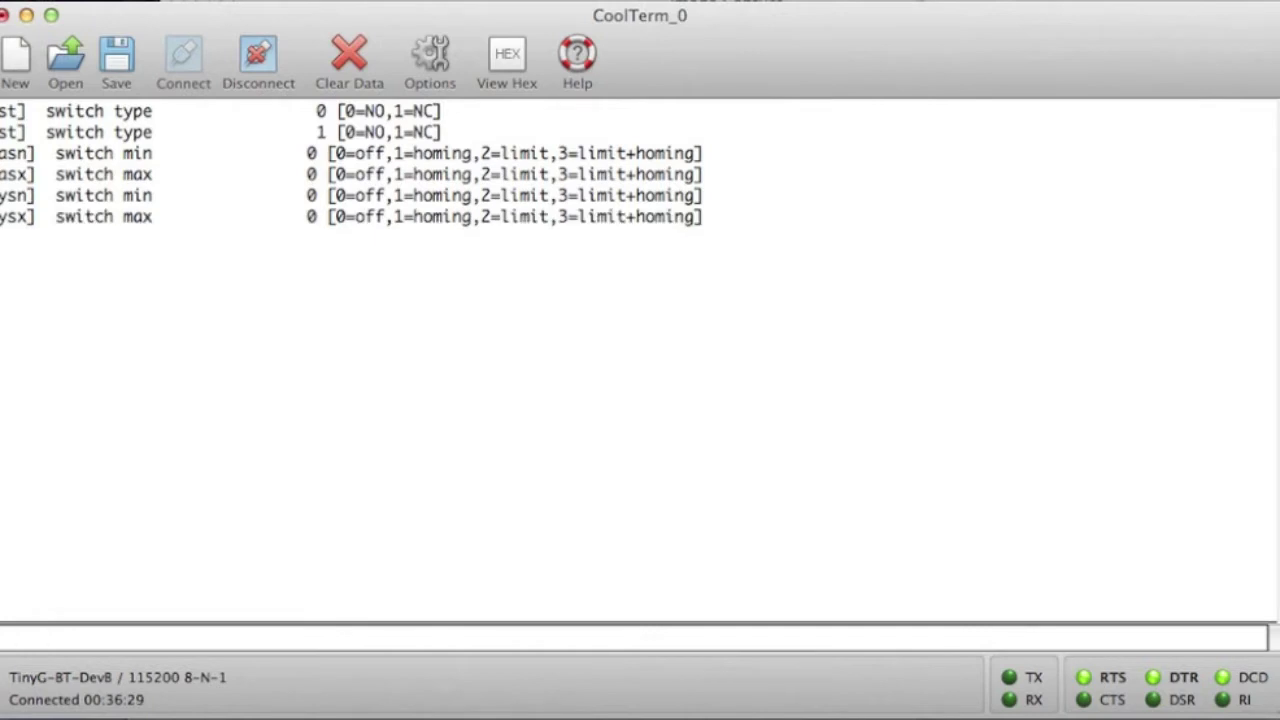
Disable the Z axis minimum and maximum switches by setting zsn and zsx to 0
text($zsn)
text(=0)
key(Return)
text($zsx=)
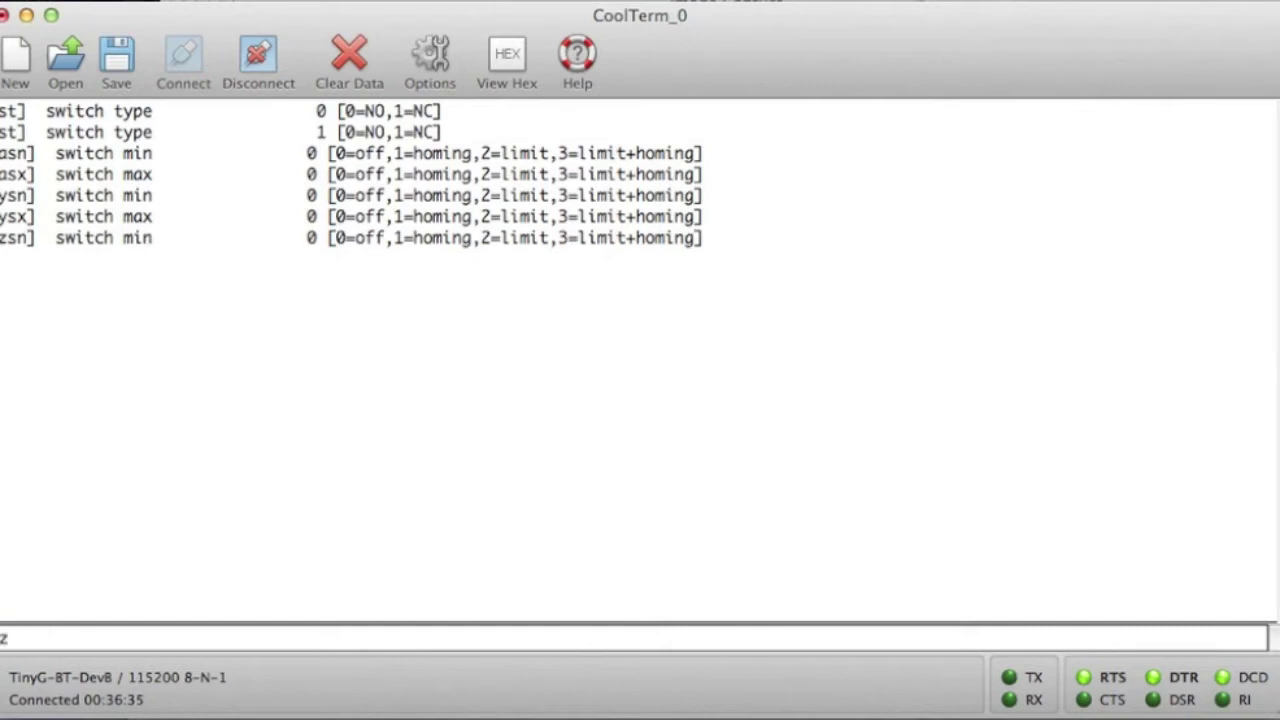
text(0)
key(Return)
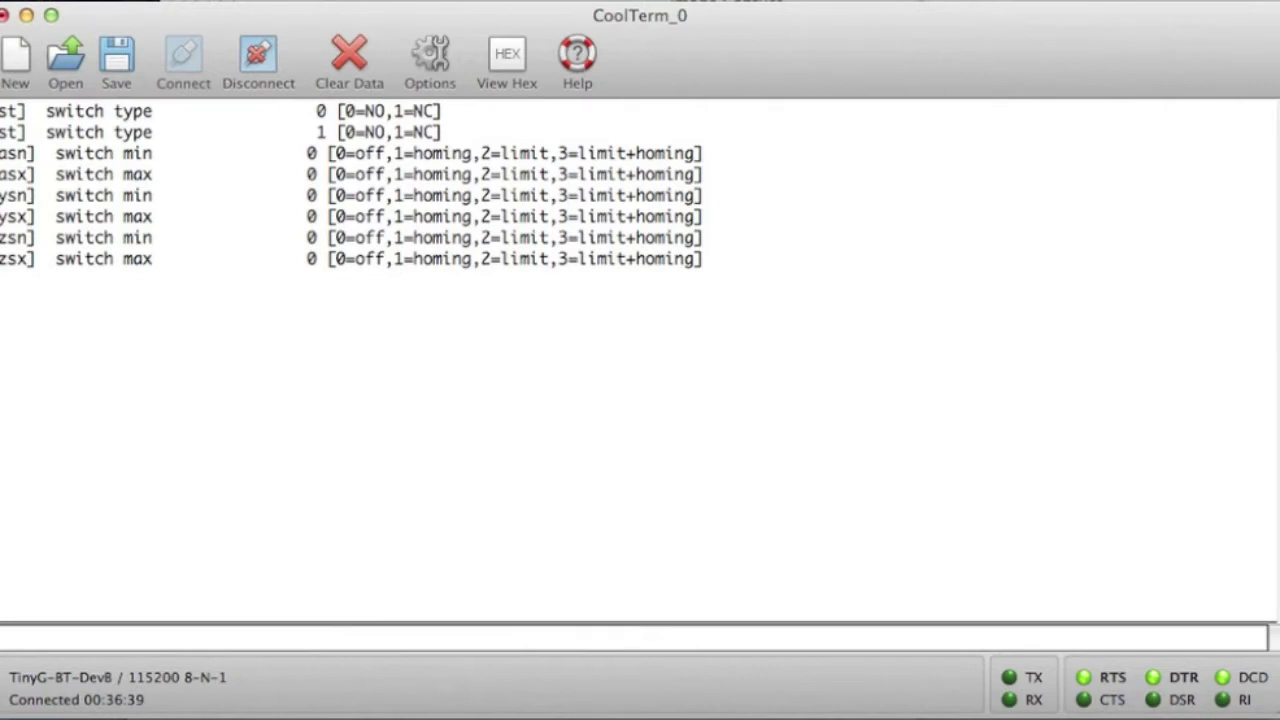
Turn off the X axis maximum switch with xsx=0 and set its minimum switch to homing with xsn=1
text($a)
key(BackSpace)
key(BackSpace)
text(xsx=0)
key(Return)
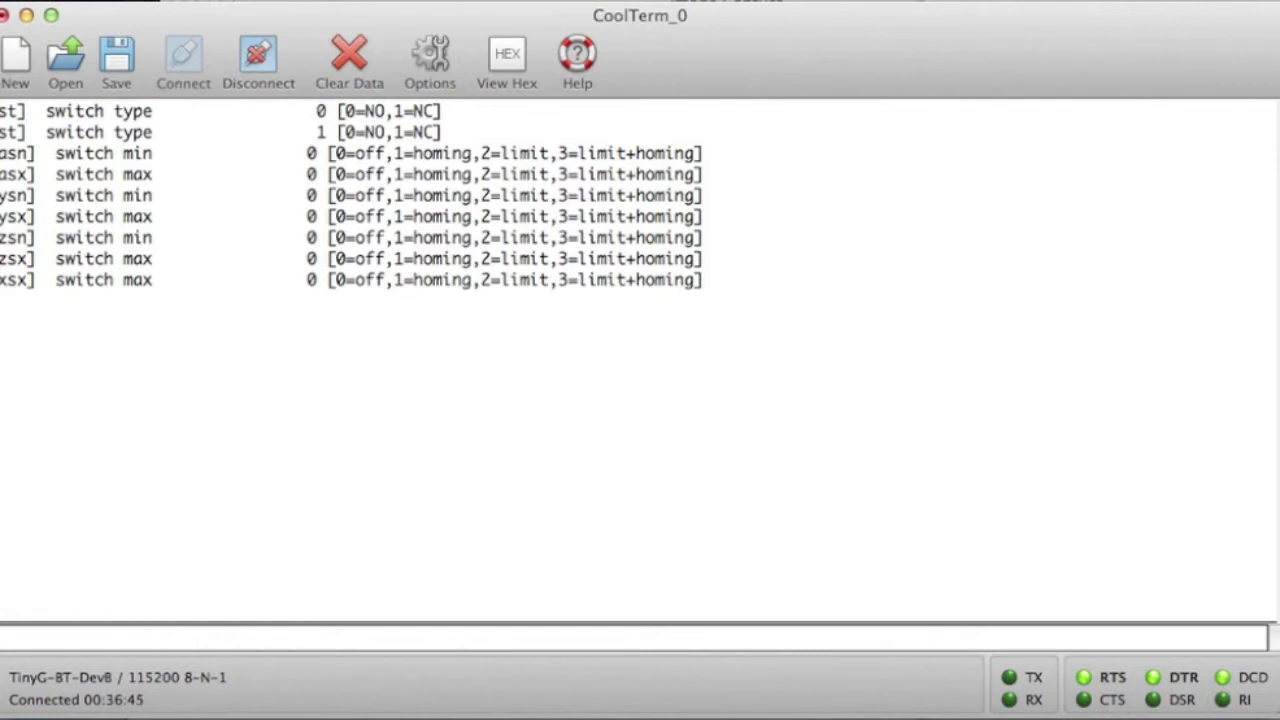
text(xsn=1)
key(Return)
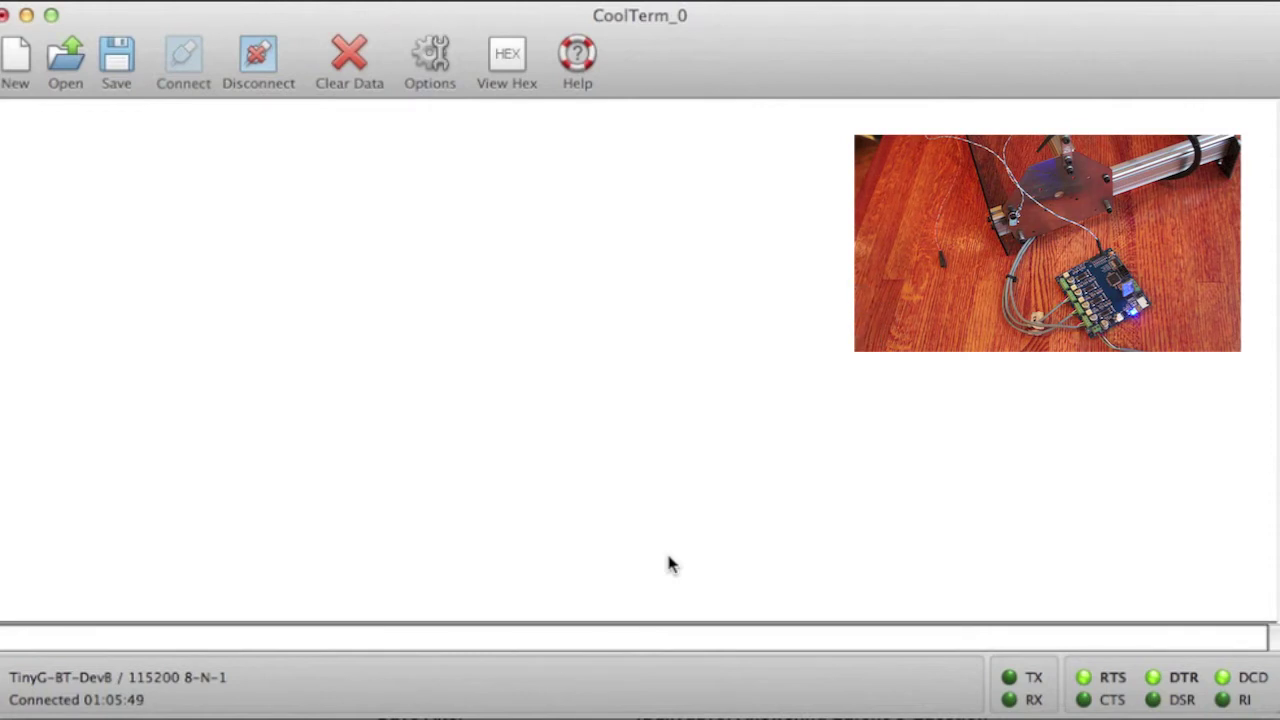
Set the Y axis minimum switch (ysn) to 1 for homing by resending the earlier command
key(Up)
key(Up)
key(Return)
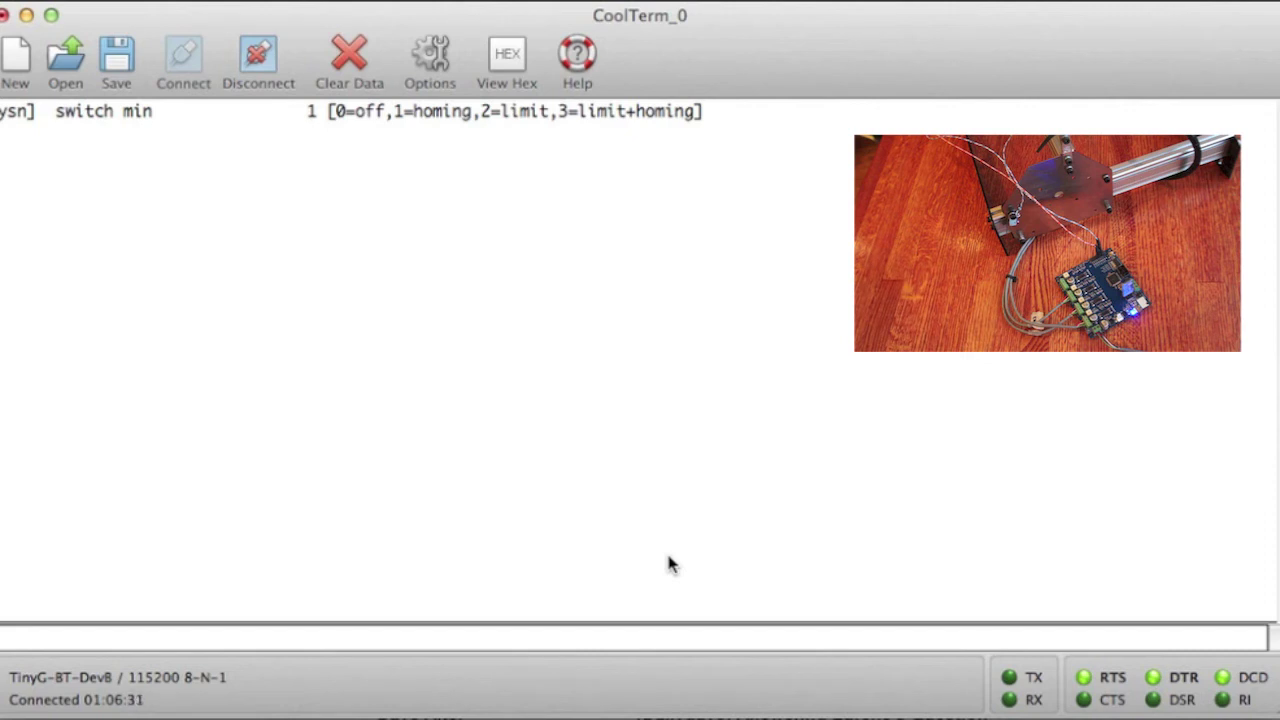
Run the Y axis homing cycle with the 28.2y0 command and enter the same command again for another run
text(28.2y9)
key(BackSpace)
key(BackSpace)
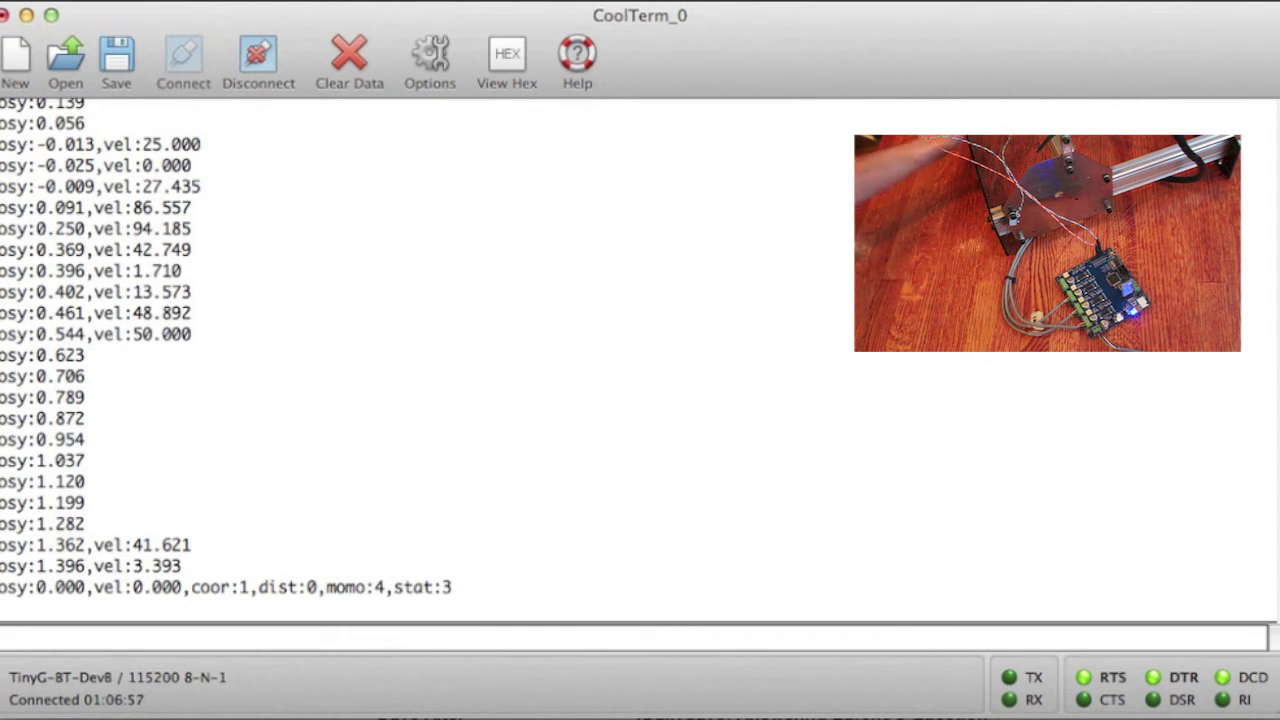
text(28.2y0)
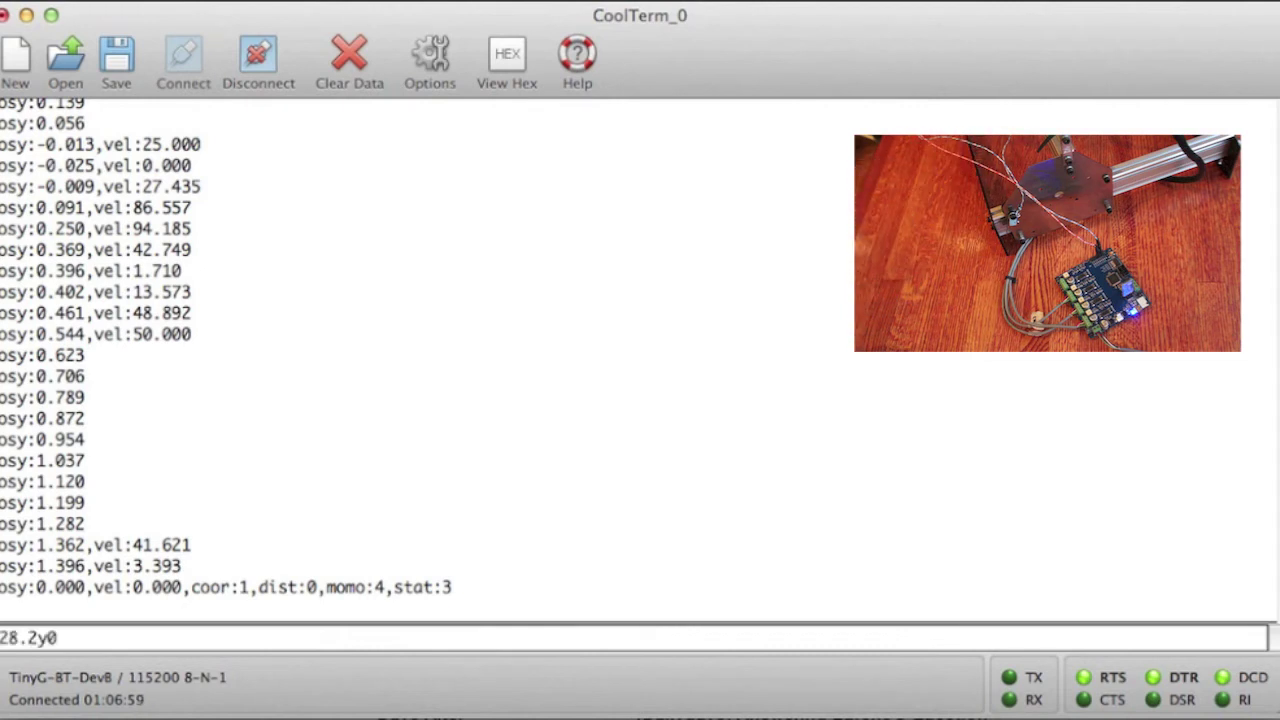